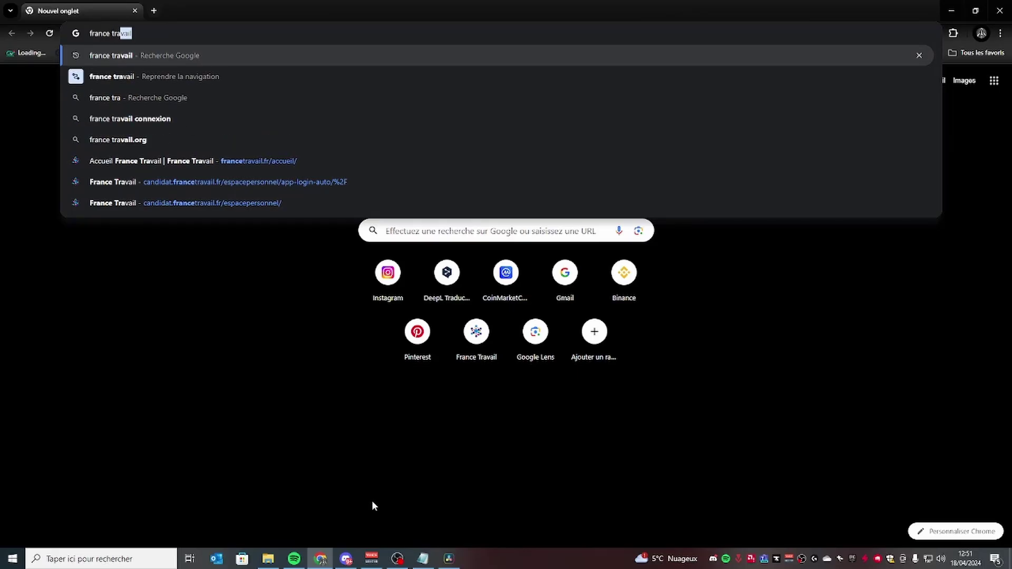
- Search the web for "france travail", open the official website and go to the candidate login
key("Return")
left_click(231, 207)
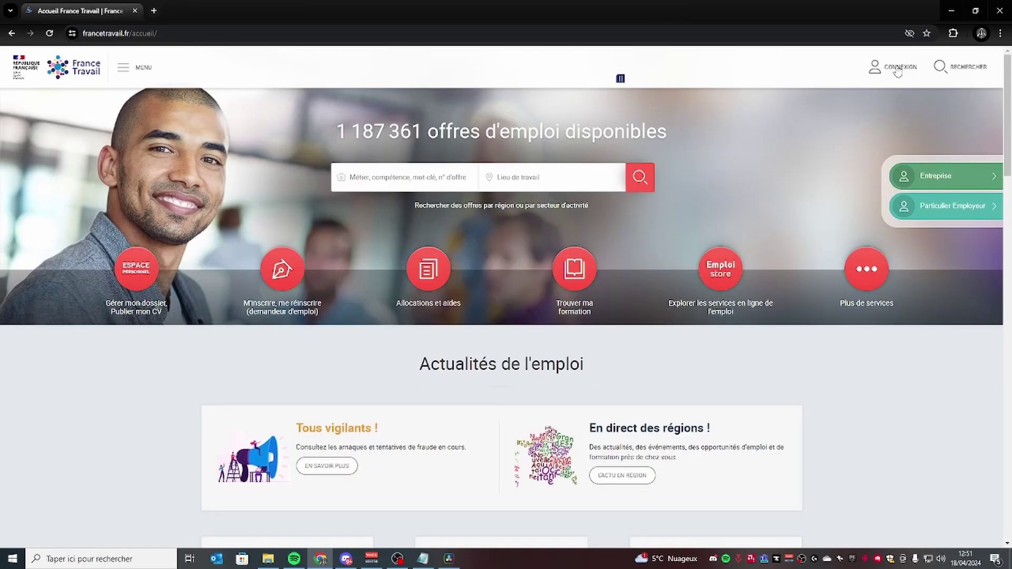
left_click(893, 67)
left_click(845, 102)
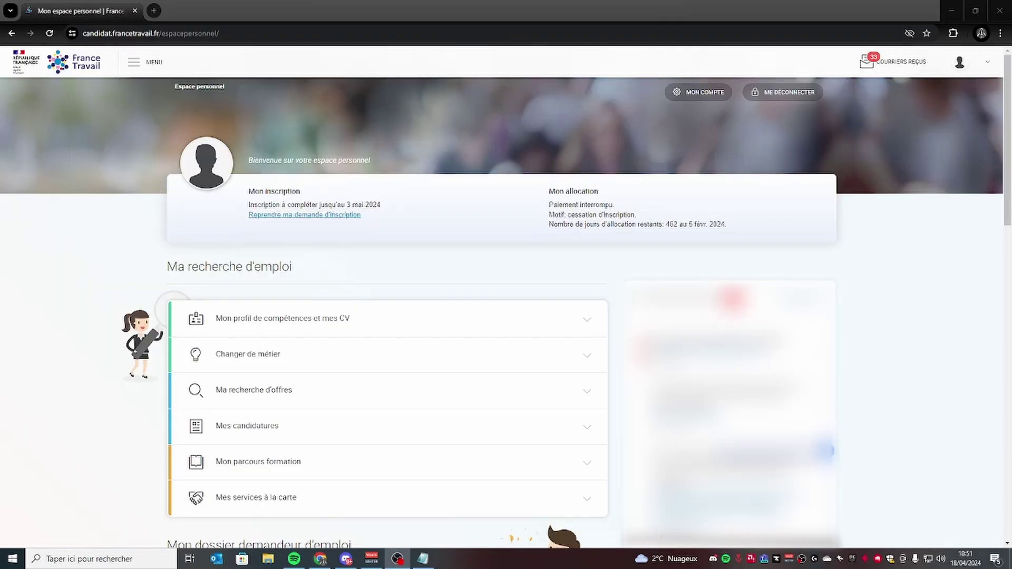
- Expand Mon inscription in the job seeker file and resume the registration request
scroll(327, 328, "down", 5)
left_click(328, 326)
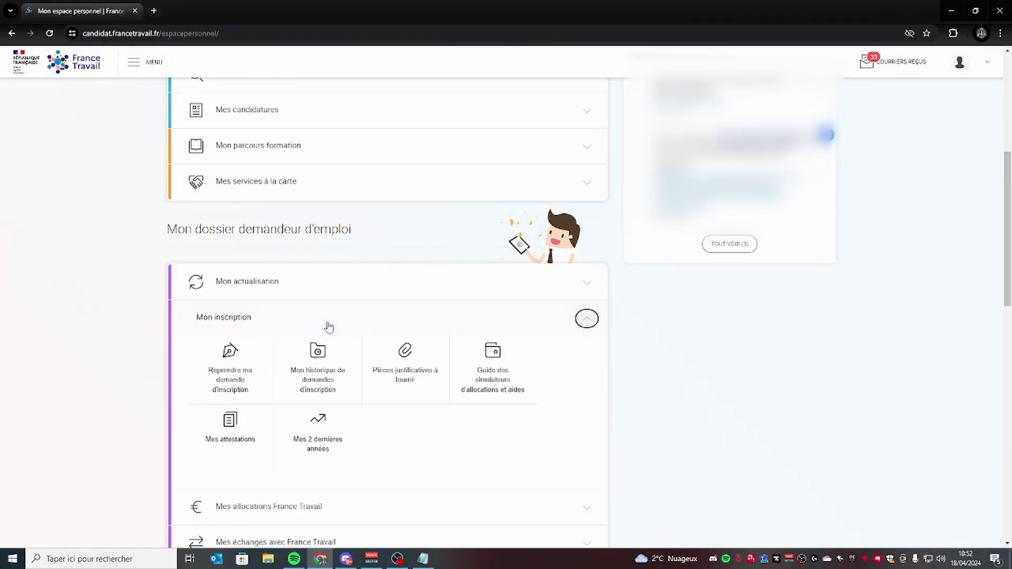
left_click(232, 378)
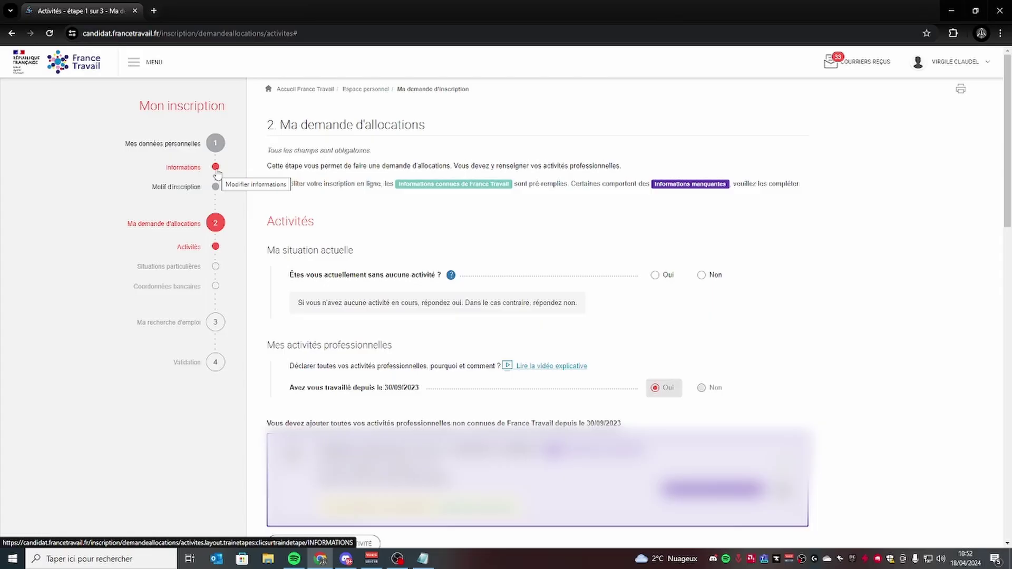
- Open the Informations section of the personal data and review the administrative details, contact details and mail delivery preference
left_click(216, 167)
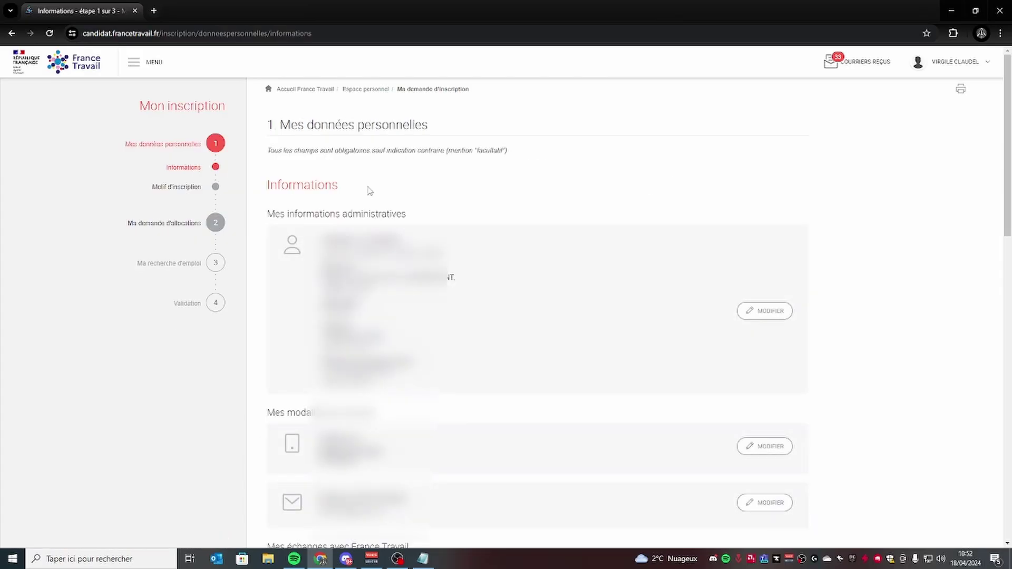
scroll(431, 213, "down", 3)
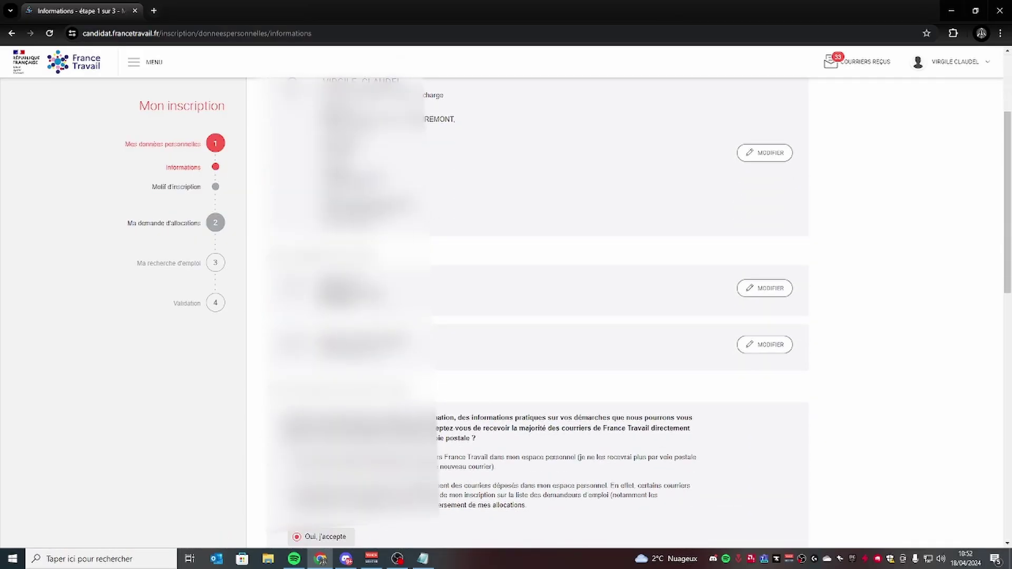
scroll(527, 311, "down", 2)
scroll(527, 311, "down", 2)
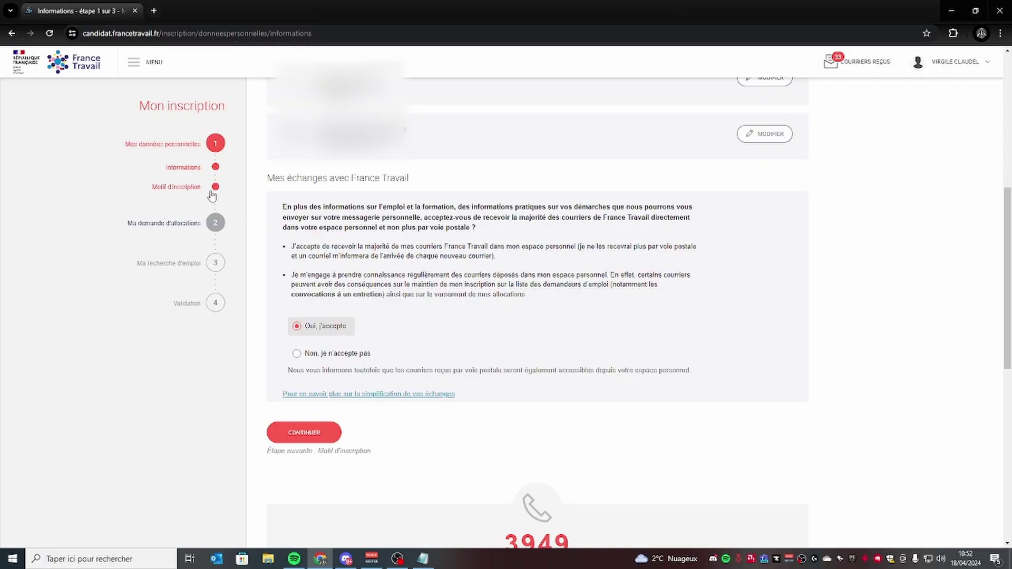
scroll(577, 283, "down", 5)
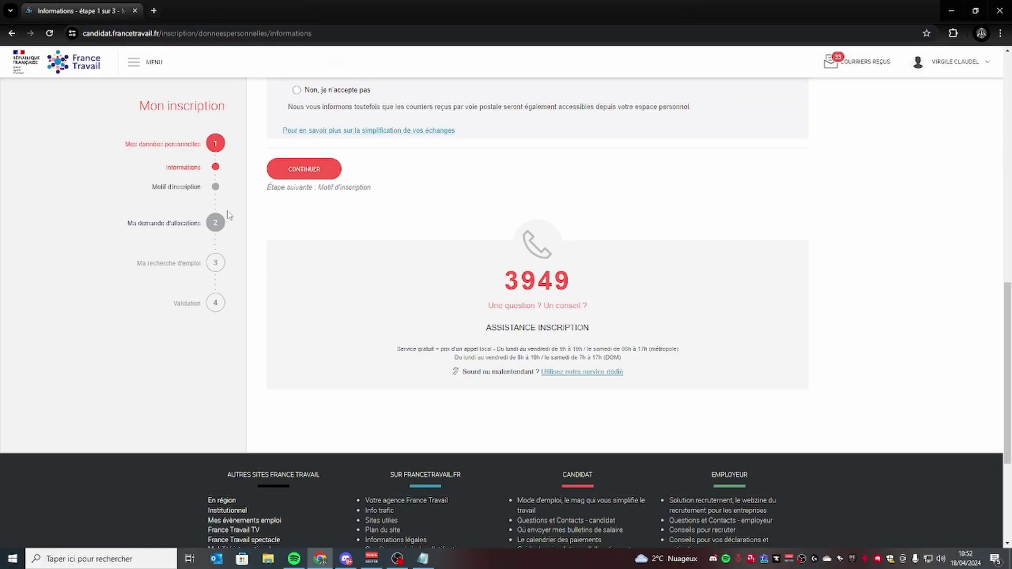
- Open the Motif d'inscription section and review the stated registration reason
left_click(215, 187)
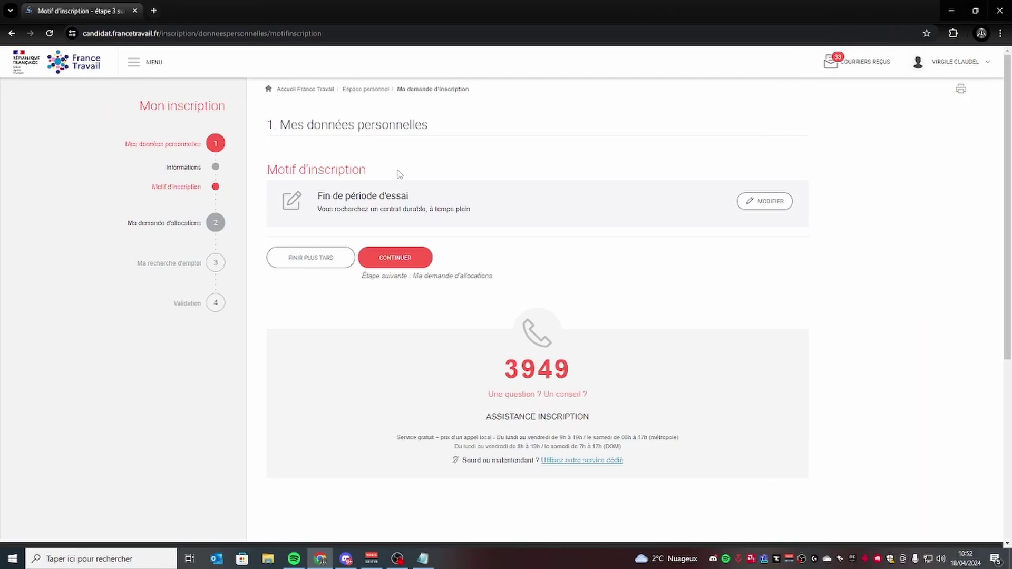
left_click_drag(227, 197, 496, 216)
left_click(448, 201)
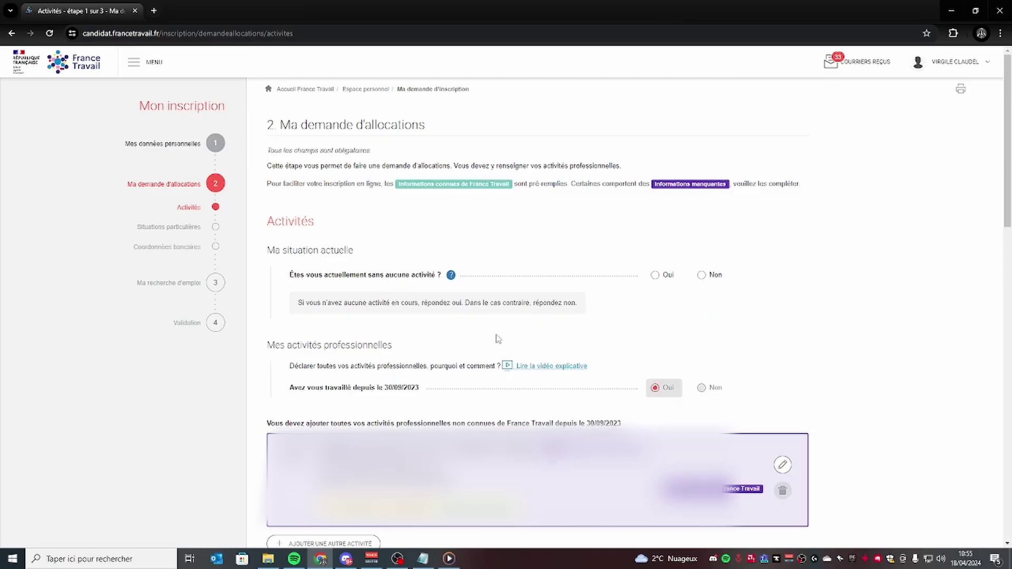
- Answer Oui to being currently without any activity and review the professional activities in the allowance request
scroll(496, 335, "down", 2)
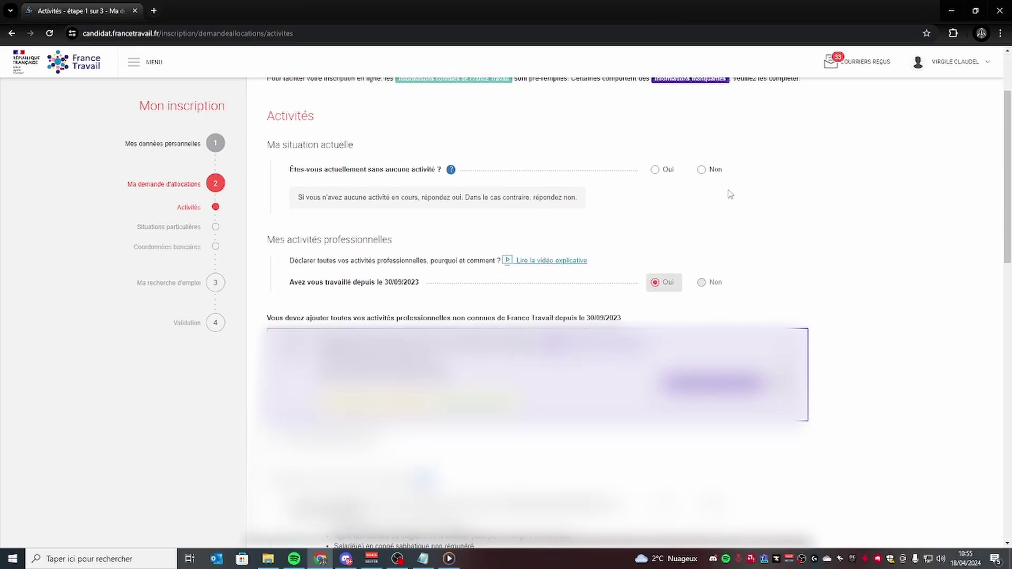
left_click(665, 172)
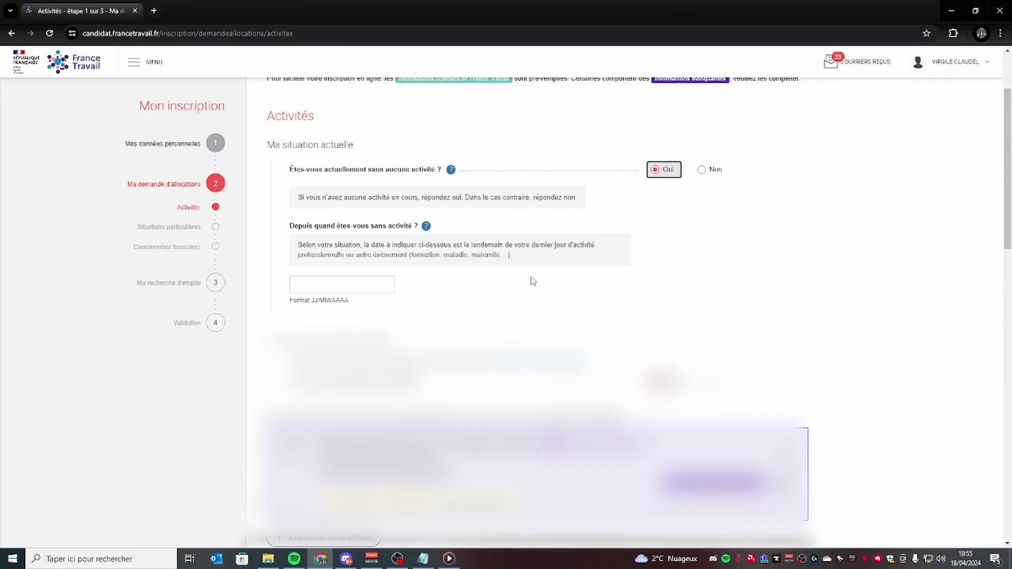
scroll(360, 341, "down", 3)
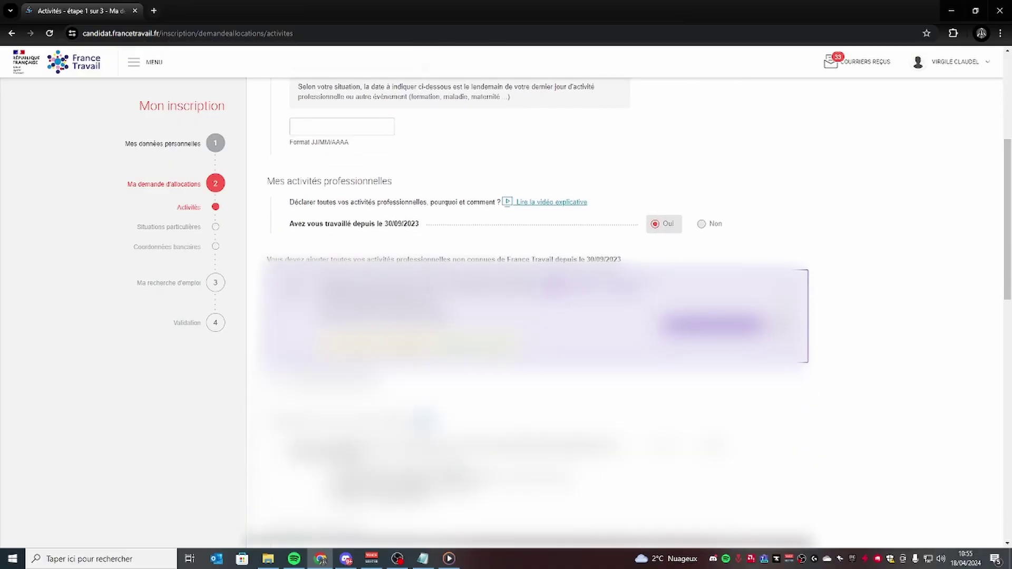
scroll(359, 341, "up", 4)
scroll(100, 369, "down", 1)
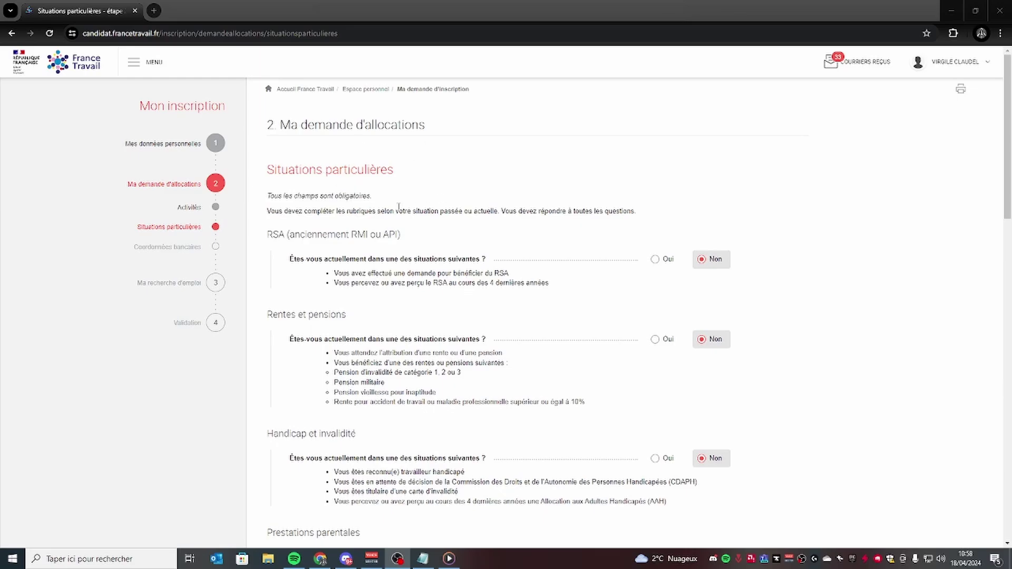
- Review the answers on the Situations particulières page, from RSA and pensions to the tax situation
scroll(331, 255, "down", 1)
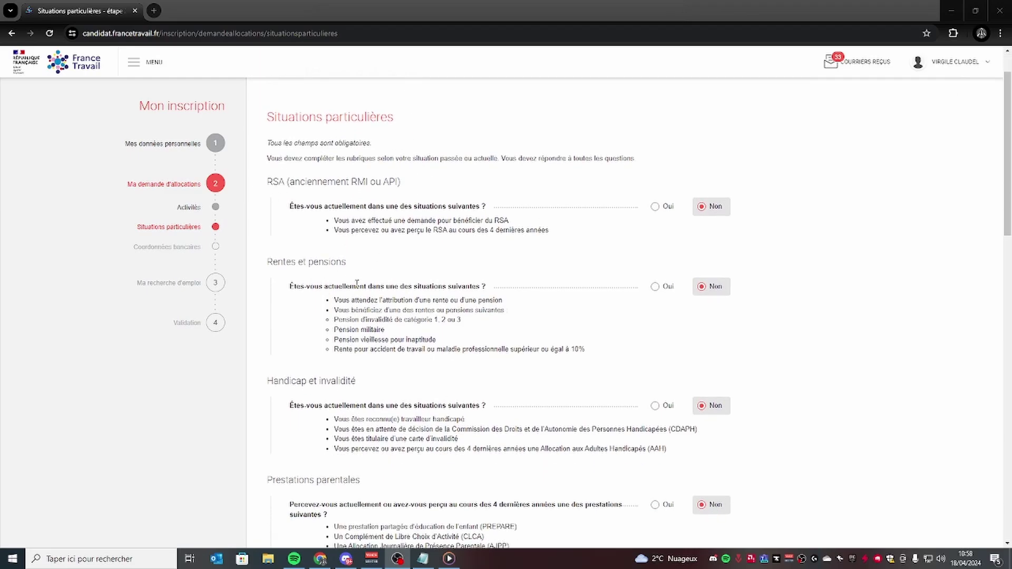
scroll(327, 321, "down", 1)
scroll(383, 333, "down", 2)
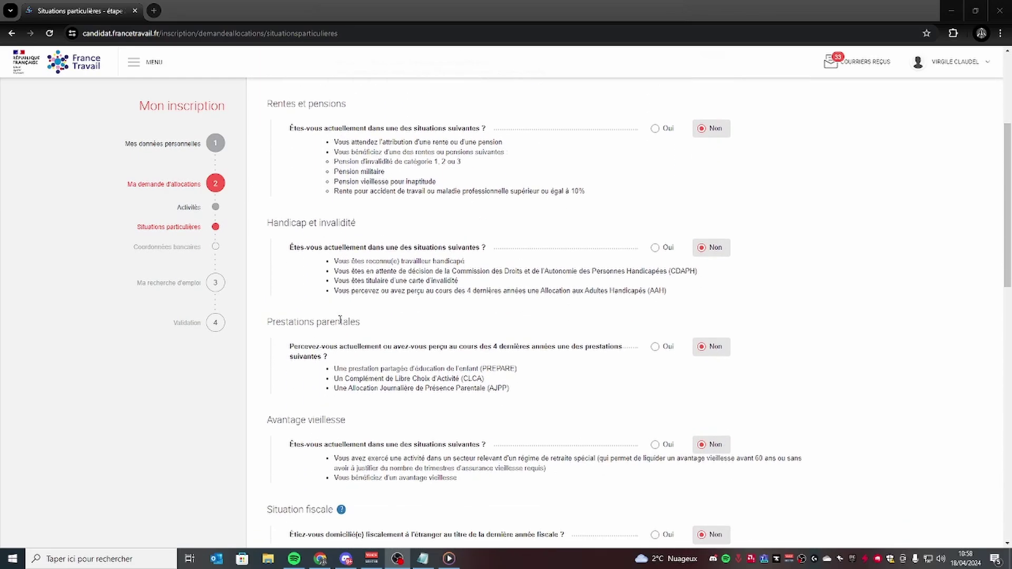
scroll(342, 335, "down", 2)
scroll(343, 333, "down", 2)
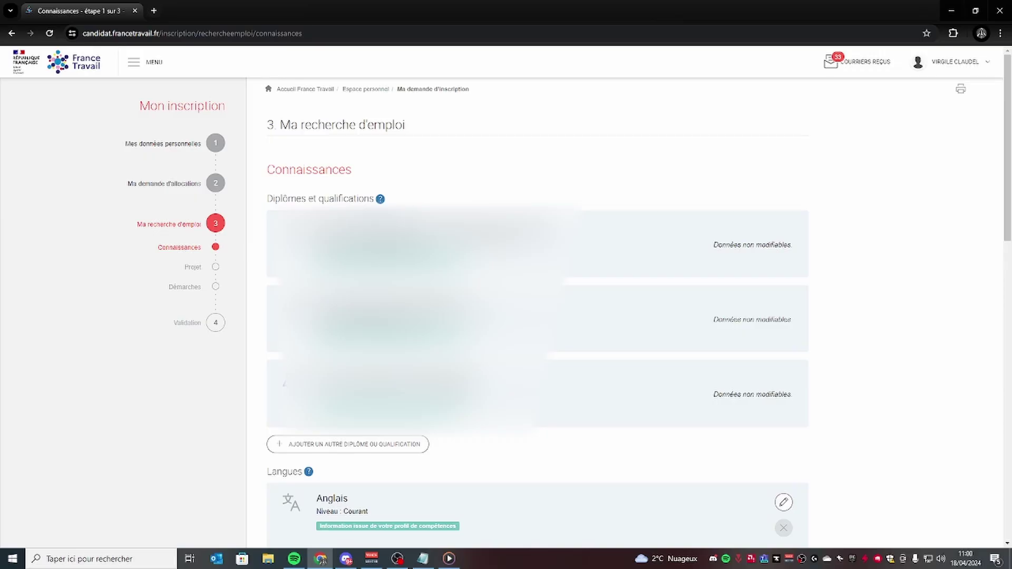
- Check the diplomas, languages and driving licences under Connaissances, and validate the page to continue to Projet
scroll(418, 197, "down", 5)
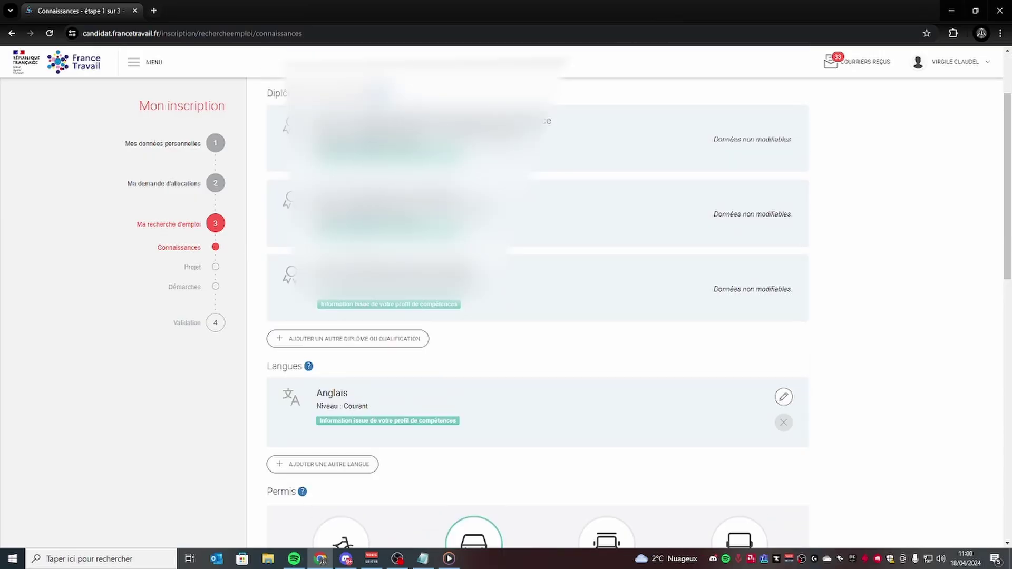
scroll(389, 337, "down", 1)
scroll(432, 344, "down", 2)
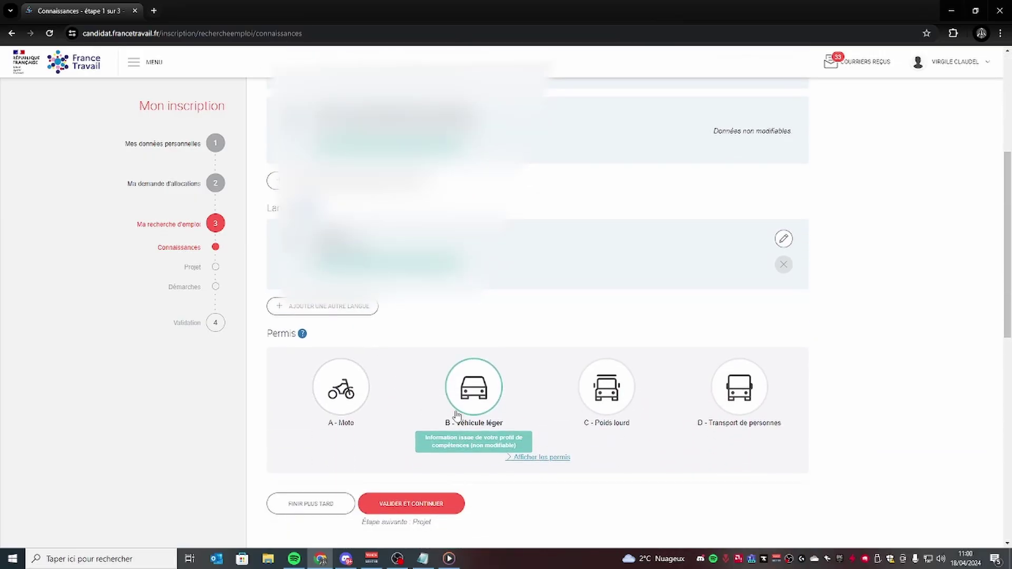
scroll(528, 406, "down", 3)
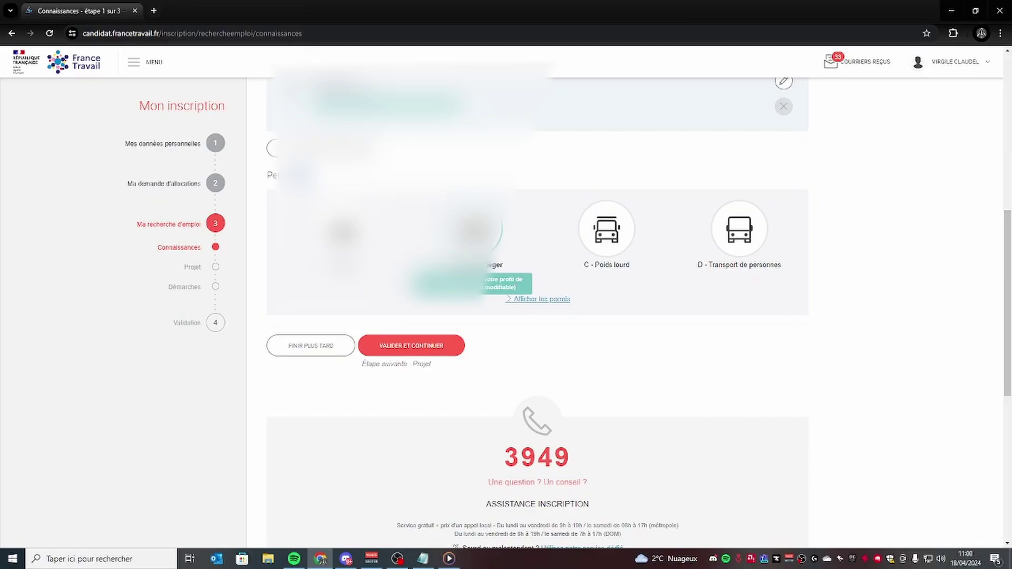
left_click(428, 348)
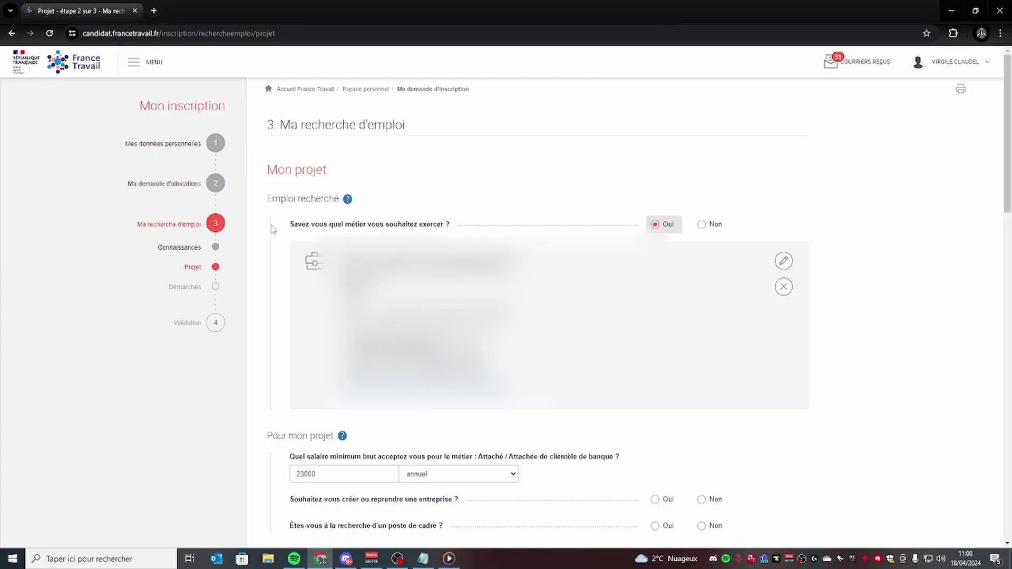
- Answer Non to creating or taking over a business and Non to seeking a managerial (cadre) position
scroll(287, 363, "down", 2)
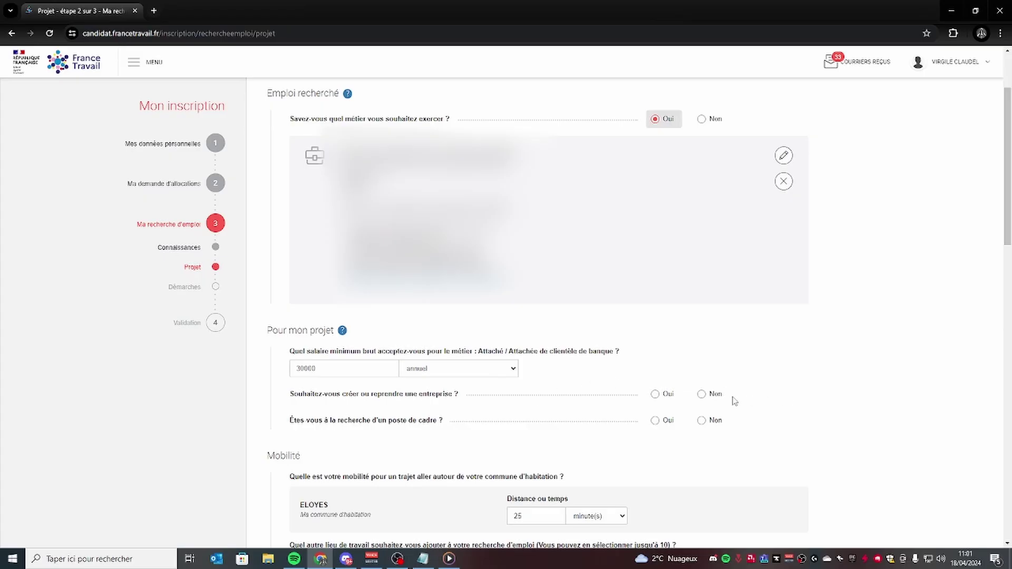
left_click(701, 394)
left_click(701, 420)
- Check the mobility, transport and work-abroad answers of the job project, and validate the page to continue to Démarches
scroll(445, 314, "down", 3)
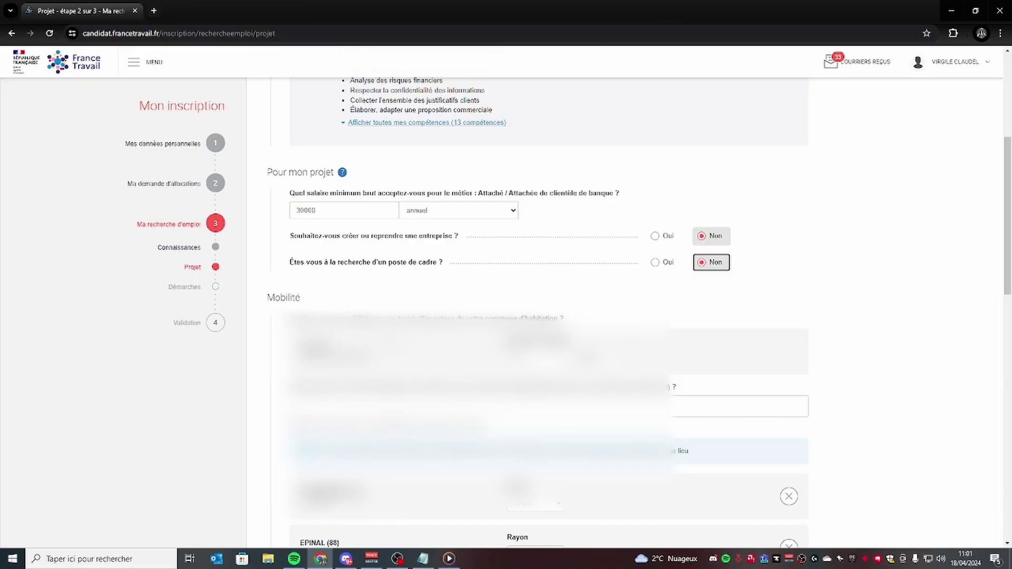
scroll(458, 321, "down", 2)
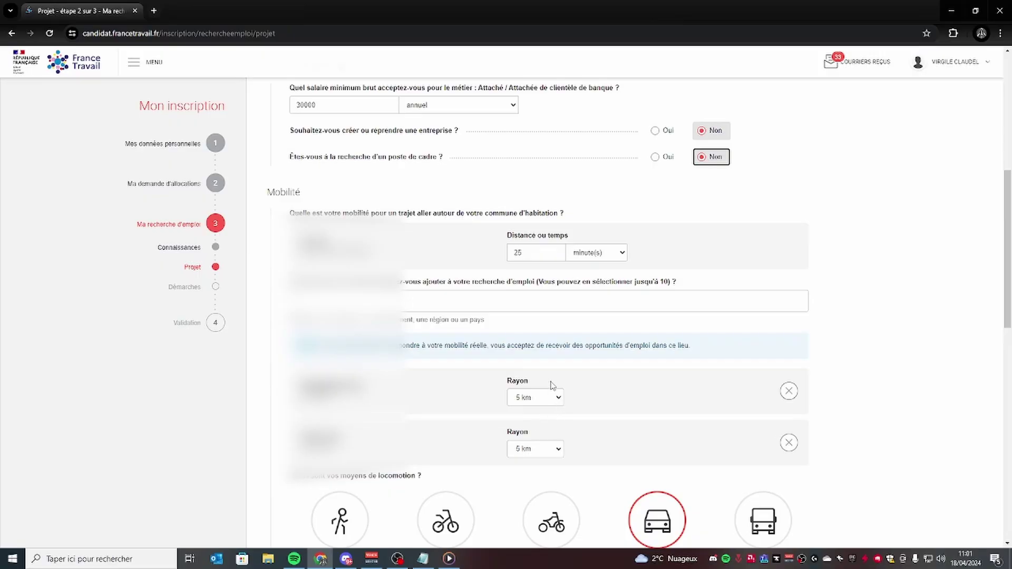
scroll(554, 393, "down", 4)
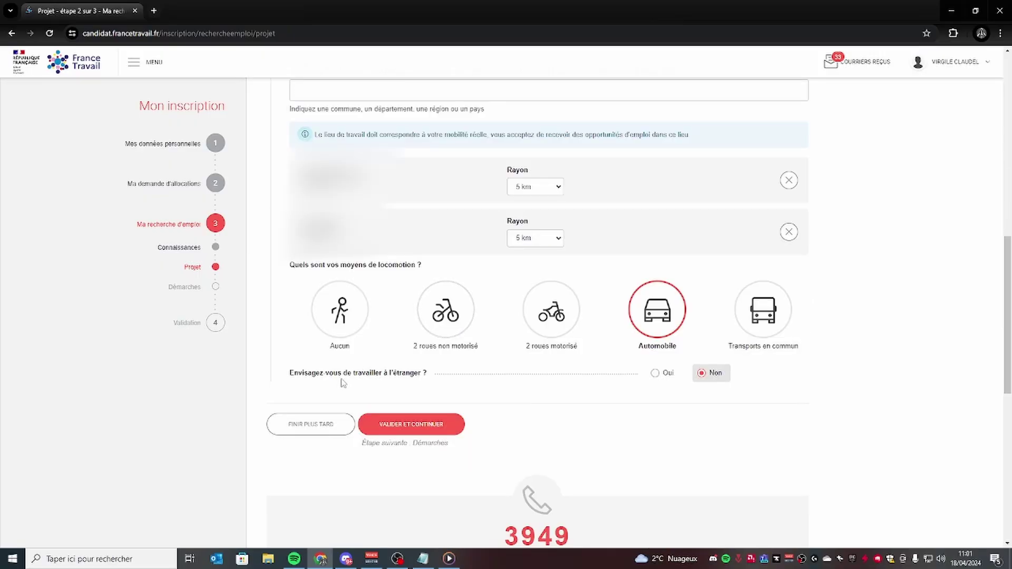
left_click_drag(329, 374, 406, 374)
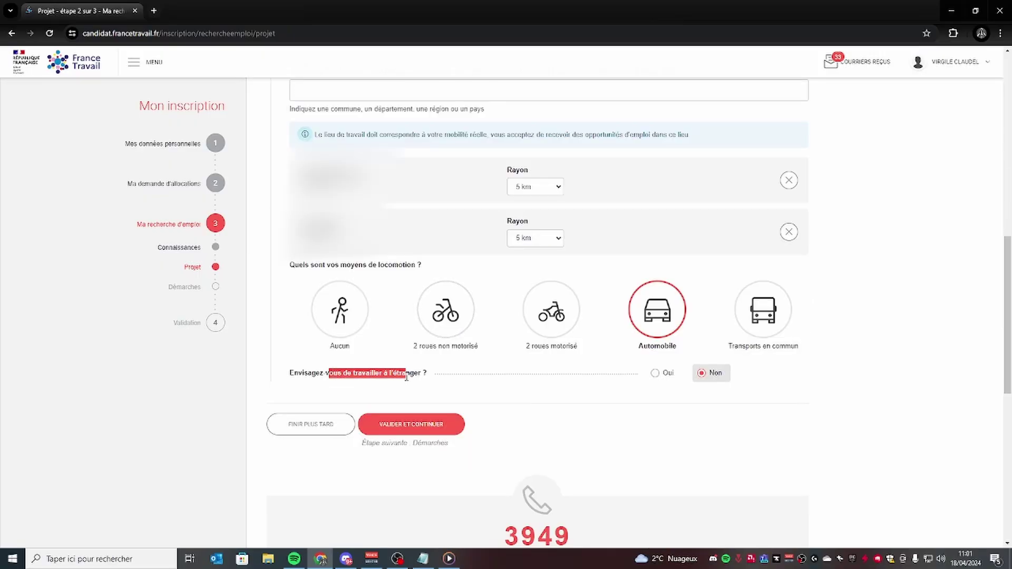
left_click(408, 425)
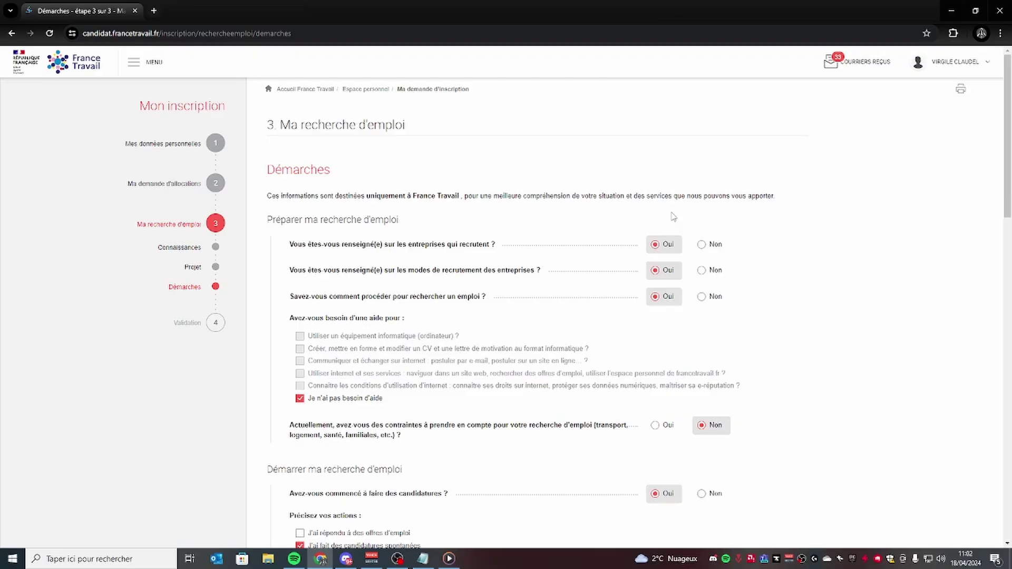
- Review the Démarches answers on preparing and starting the job search, including help needed and applications made
scroll(312, 392, "down", 1)
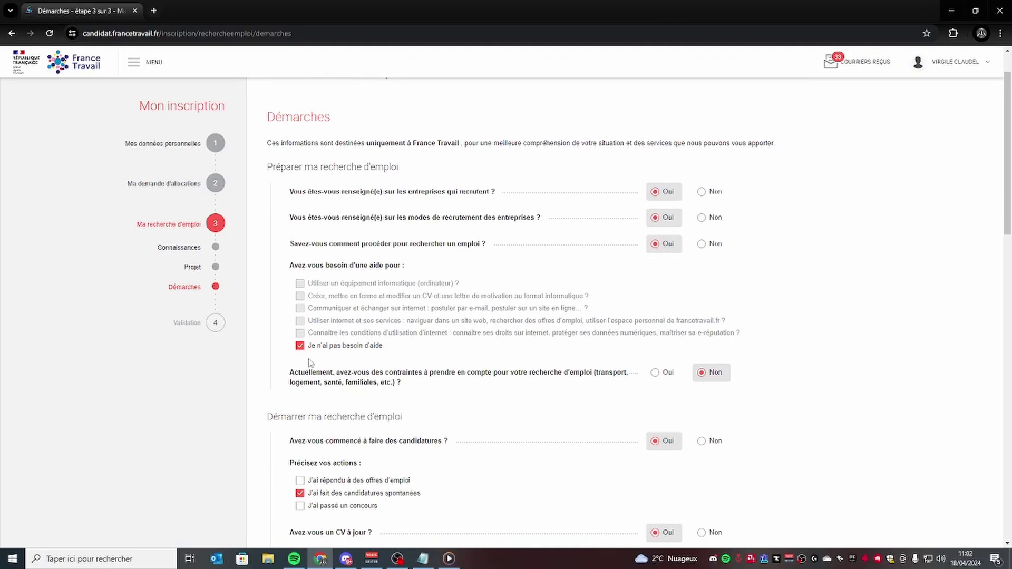
scroll(411, 348, "down", 1)
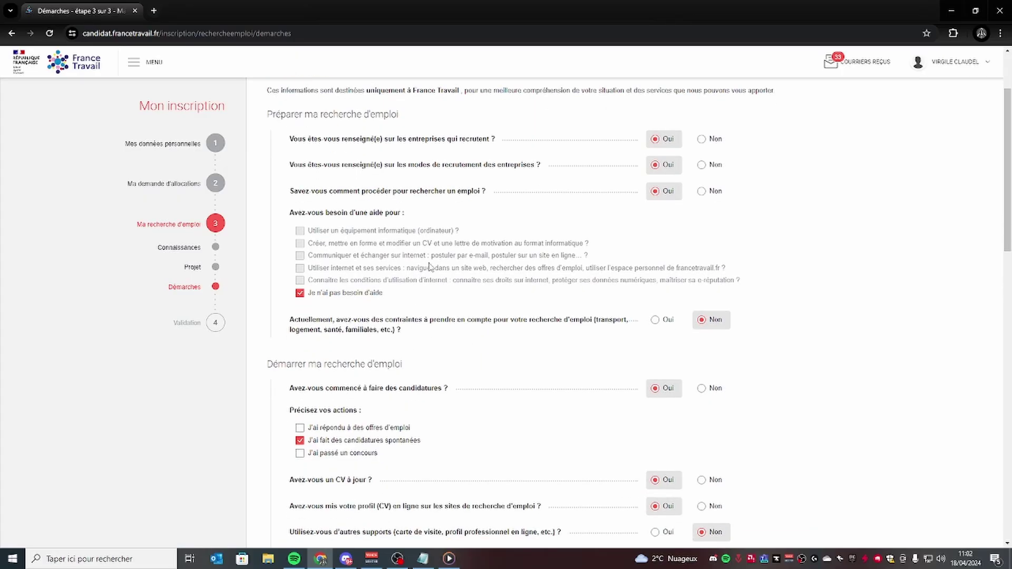
scroll(363, 271, "down", 1)
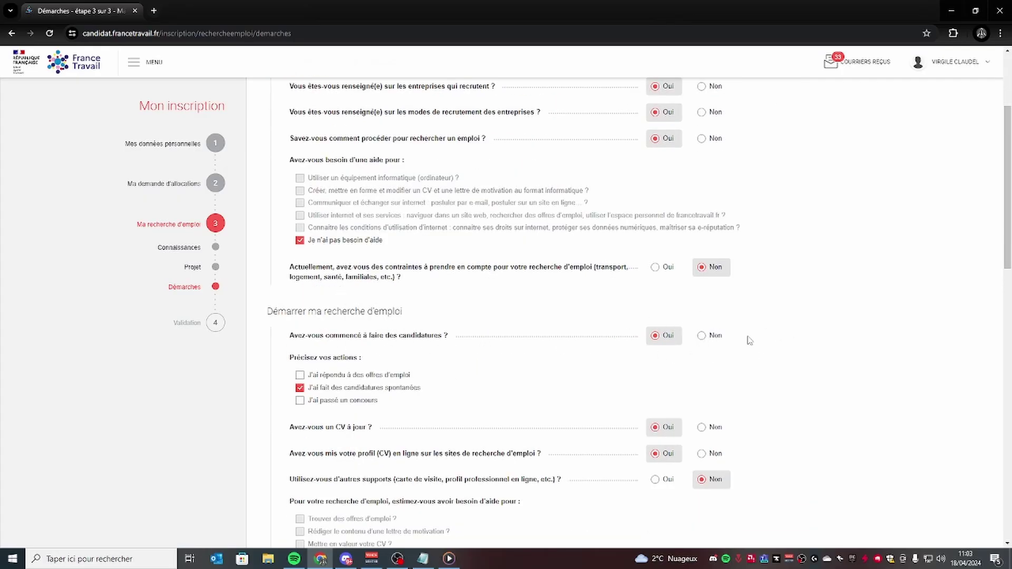
scroll(414, 346, "down", 1)
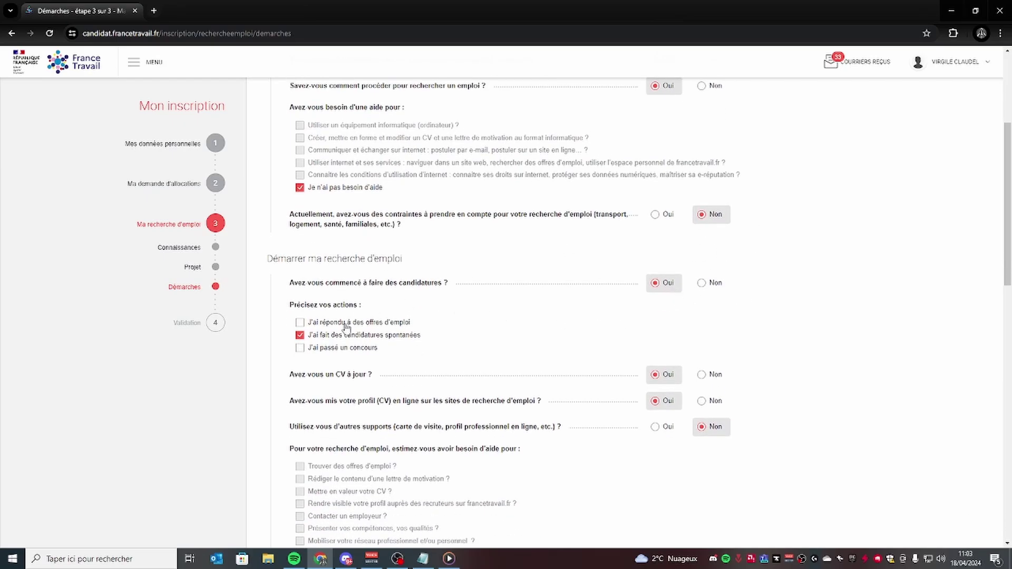
scroll(370, 327, "down", 1)
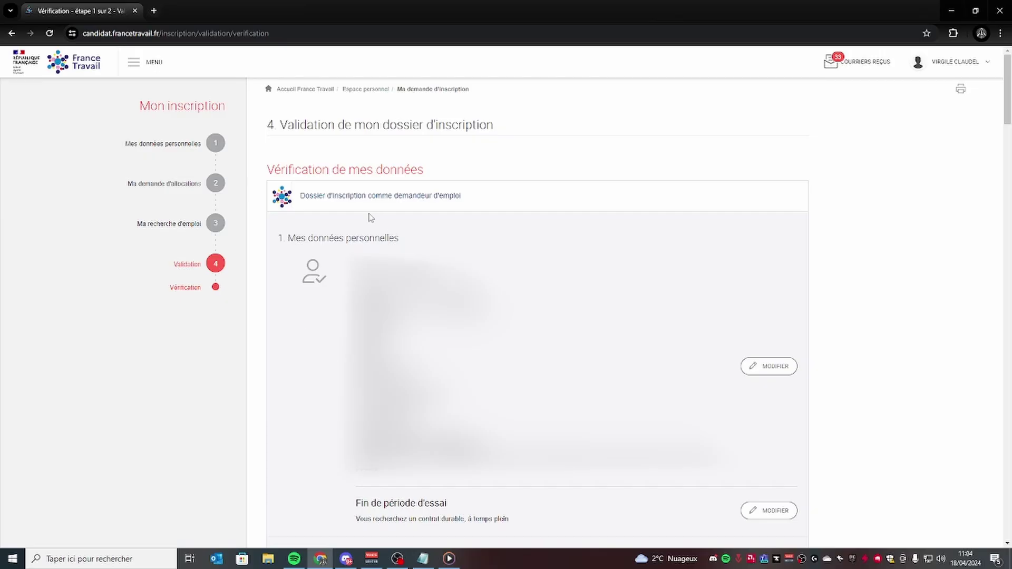
- Review the personal data and allowance request summary on the registration file's verification page
scroll(343, 195, "down", 1)
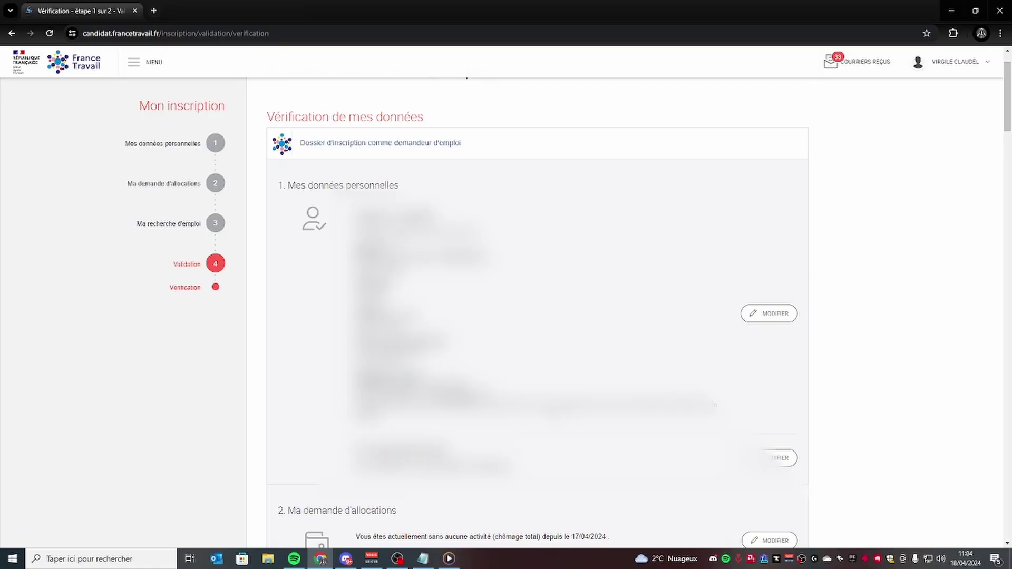
scroll(754, 330, "down", 2)
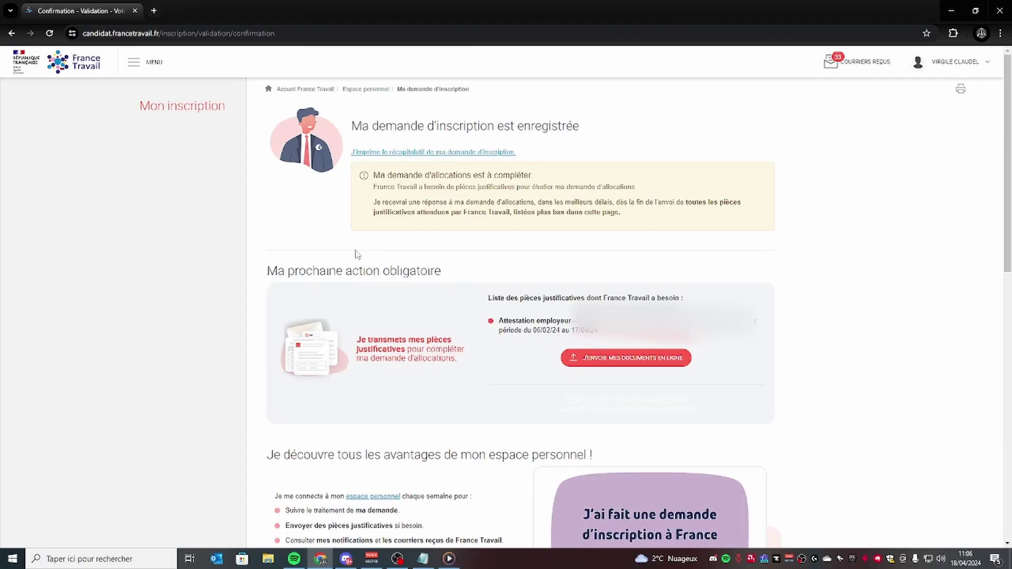